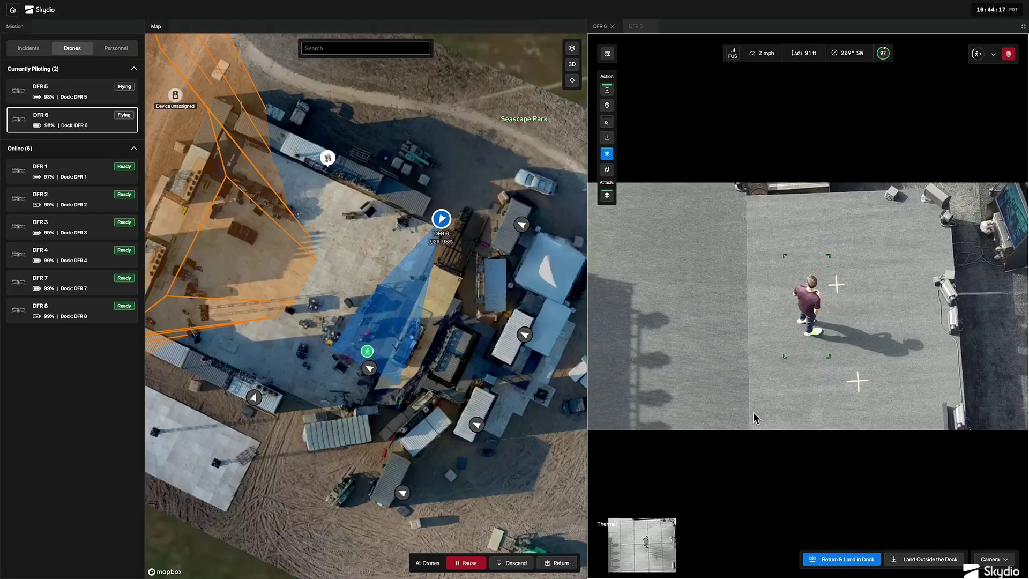
# - Zoom DFR 6's camera out to a wide view of the stage and stop its tracking of the person
pyautogui.scroll(3, 349, 414)
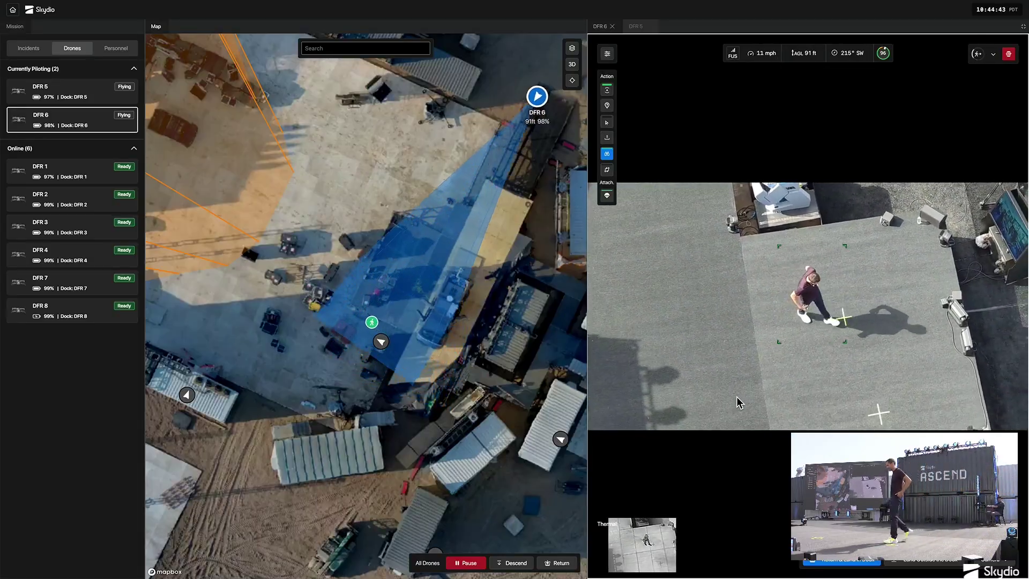
pyautogui.scroll(-3, 737, 397)
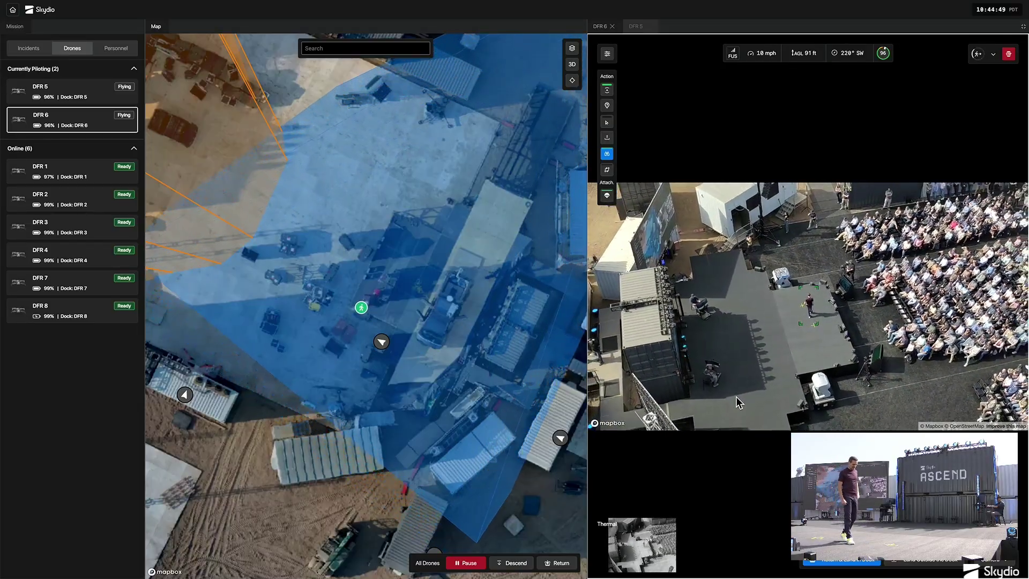
pyautogui.press('space')
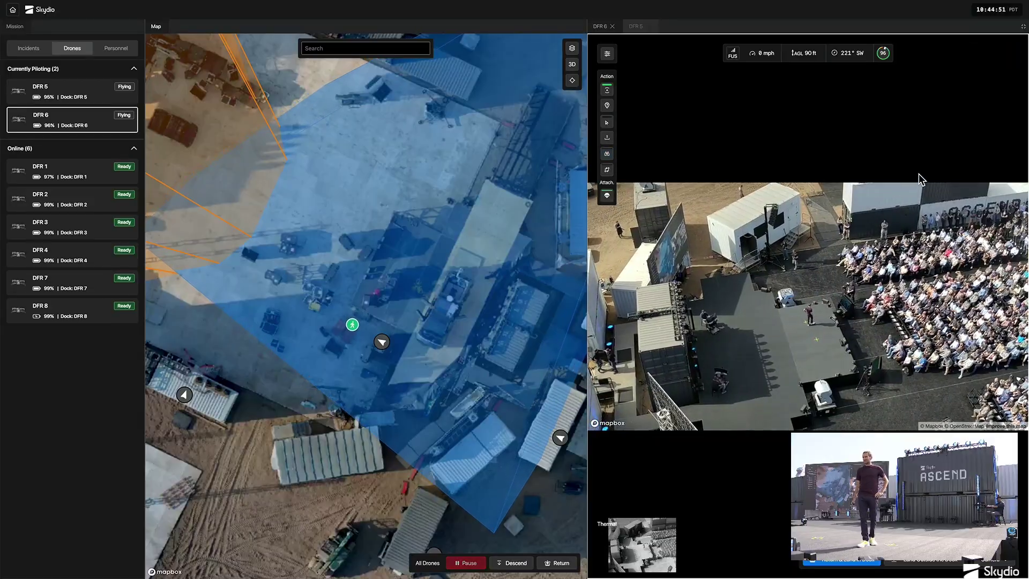
pyautogui.scroll(-5, 461, 320)
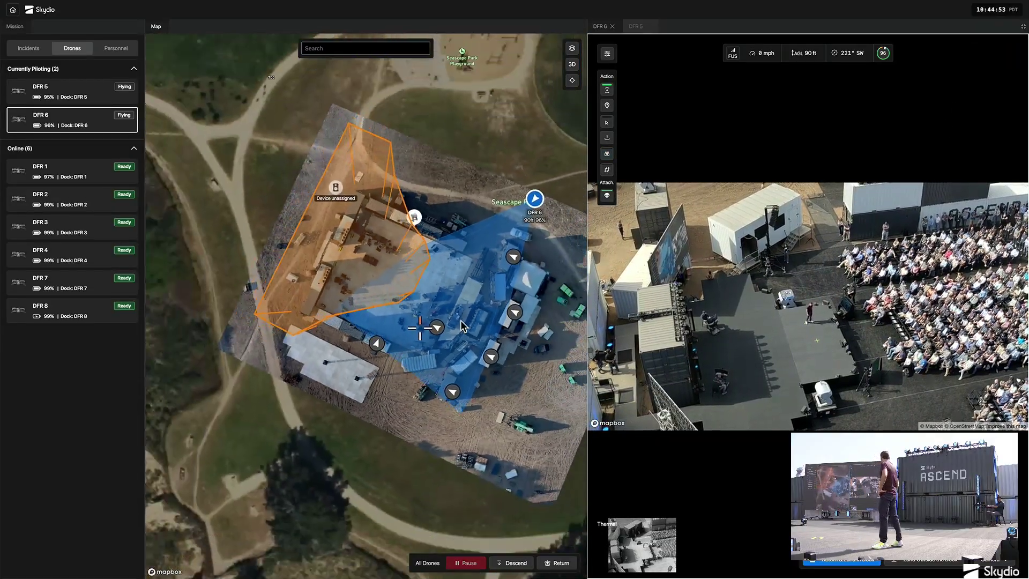
# - Enlarge DFR 5's video feed and start tracking the dark car near the railroad crossing
pyautogui.click(1023, 27)
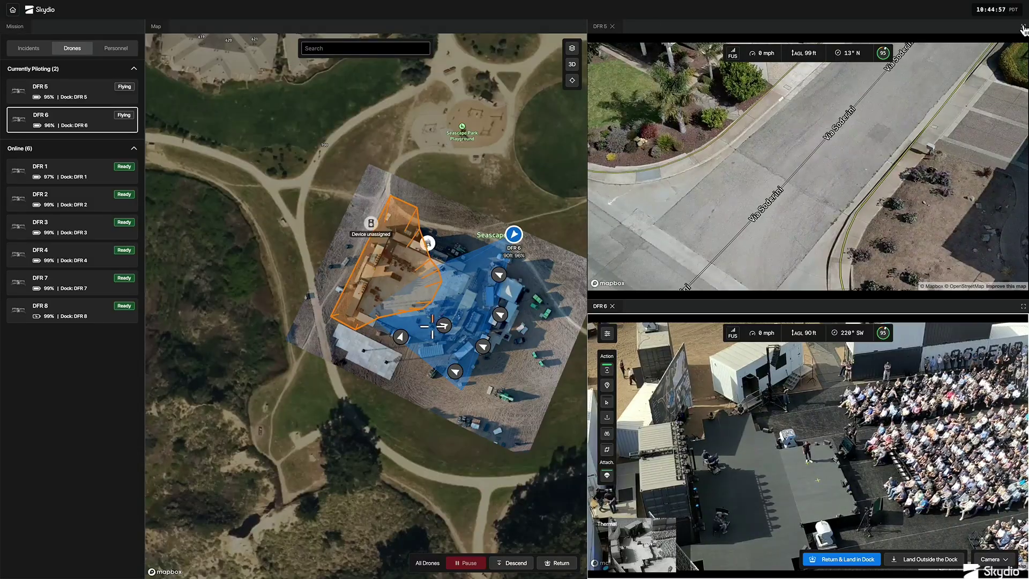
pyautogui.click(1023, 28)
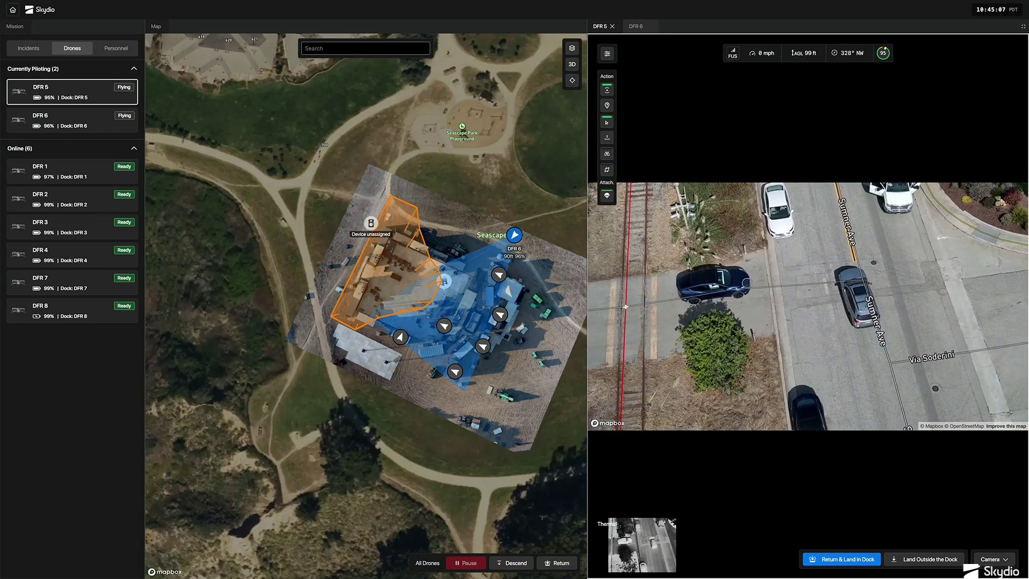
pyautogui.click(807, 301)
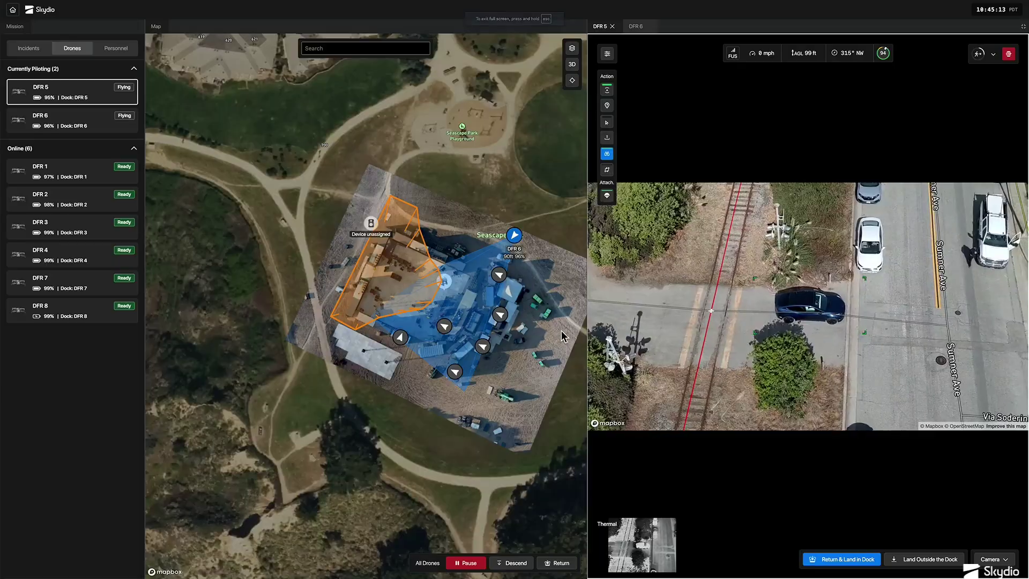
# - Switch the map to 3D and examine DFR 5's flight path as it follows the car along Sumner Ave
pyautogui.click(572, 64)
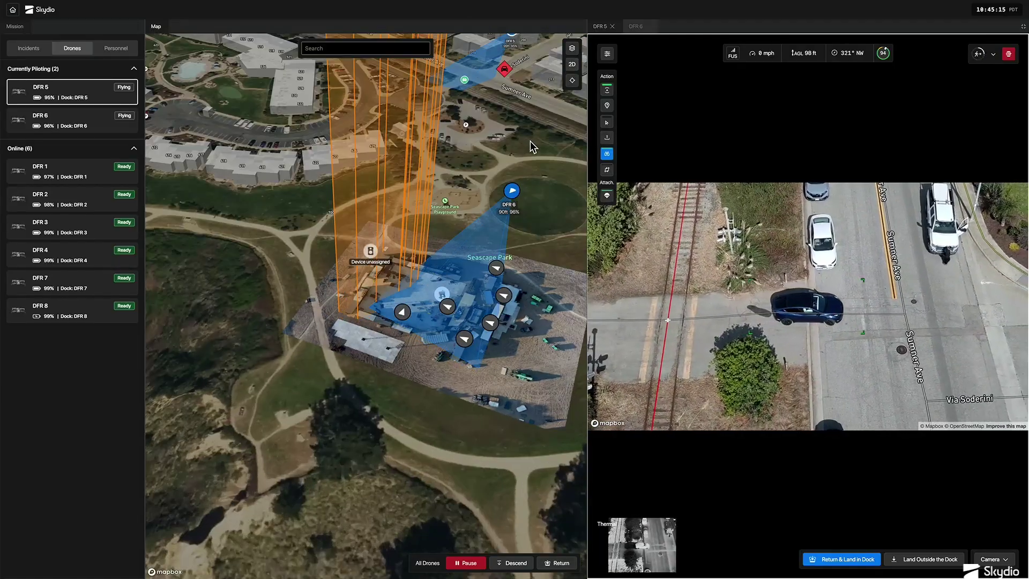
pyautogui.scroll(5, 530, 142)
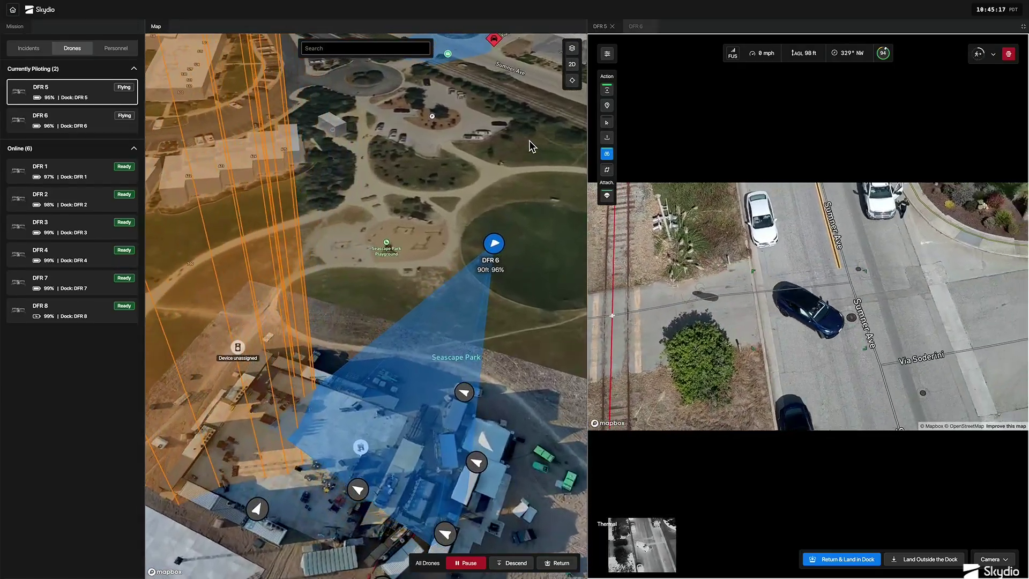
pyautogui.scroll(-5, 529, 140)
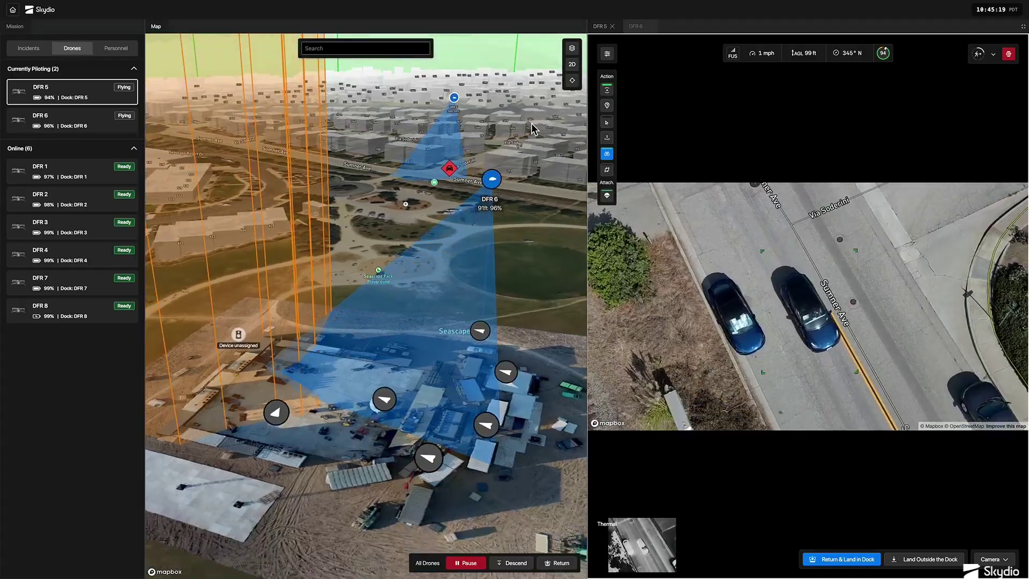
pyautogui.scroll(5, 531, 131)
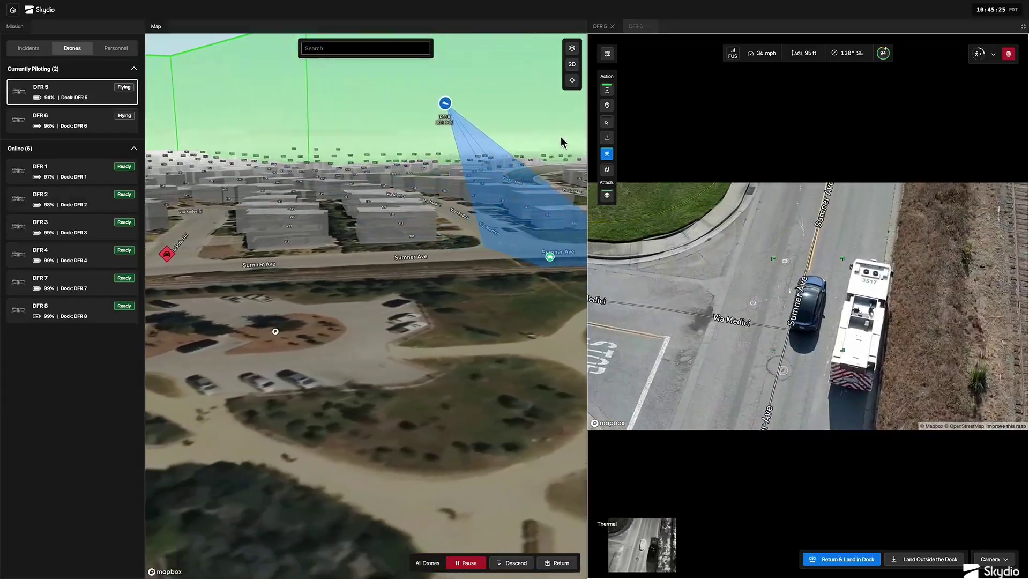
pyautogui.scroll(-6, 480, 153)
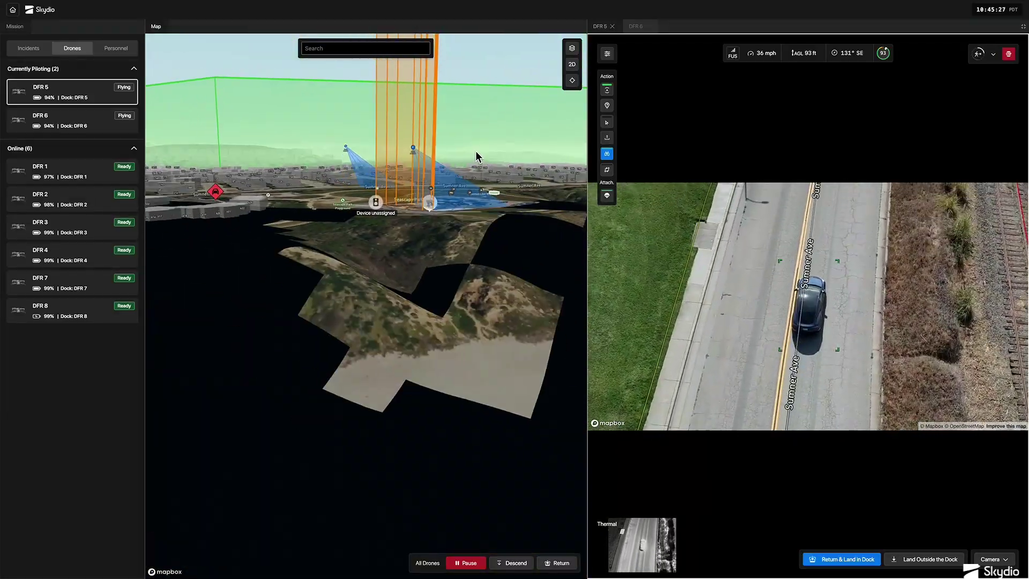
pyautogui.scroll(6, 477, 158)
pyautogui.scroll(-3, 479, 158)
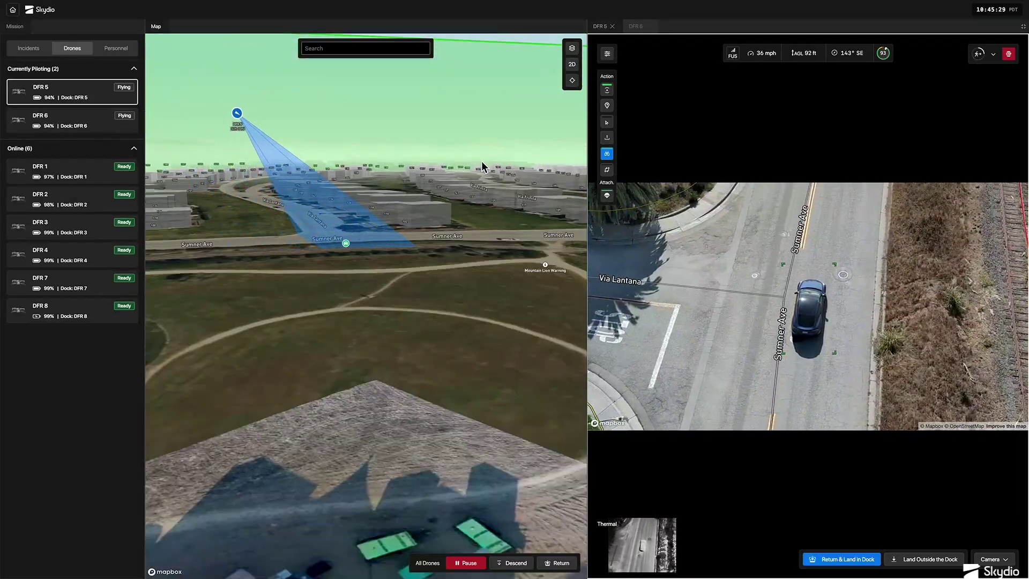
pyautogui.moveTo(482, 161); pyautogui.dragTo(461, 164)
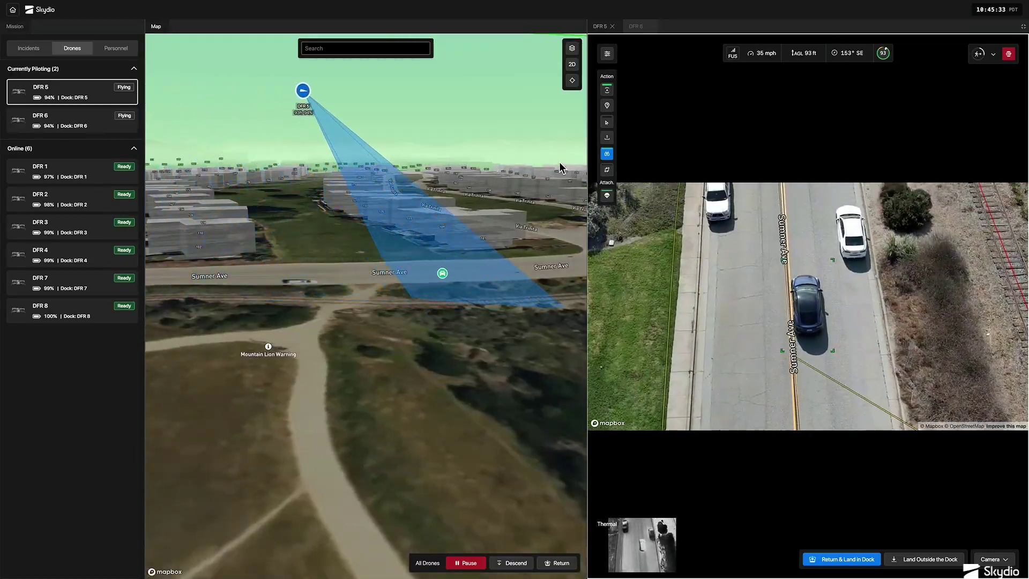
pyautogui.scroll(-4, 491, 152)
pyautogui.moveTo(490, 152); pyautogui.dragTo(480, 151)
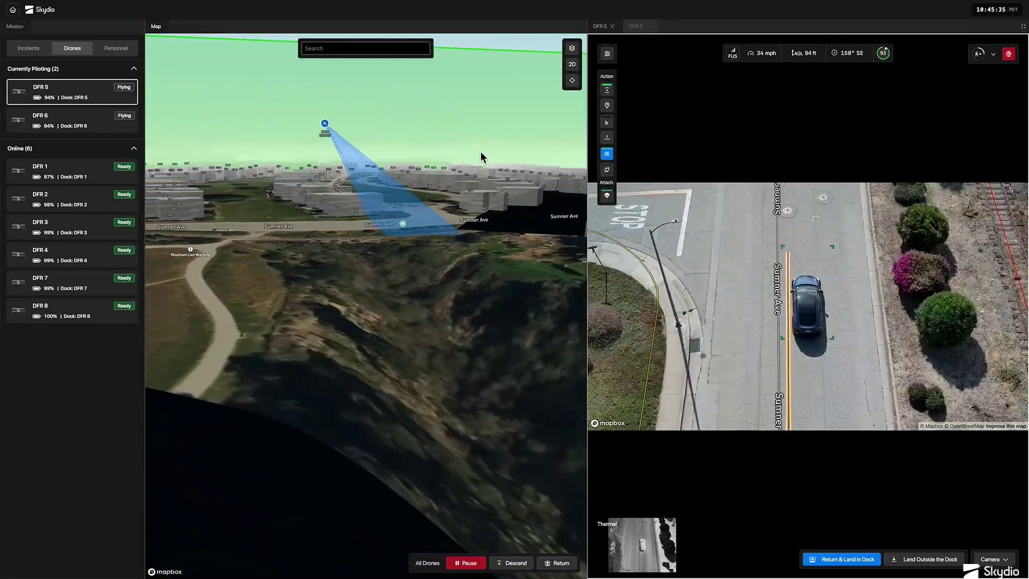
pyautogui.scroll(4, 477, 152)
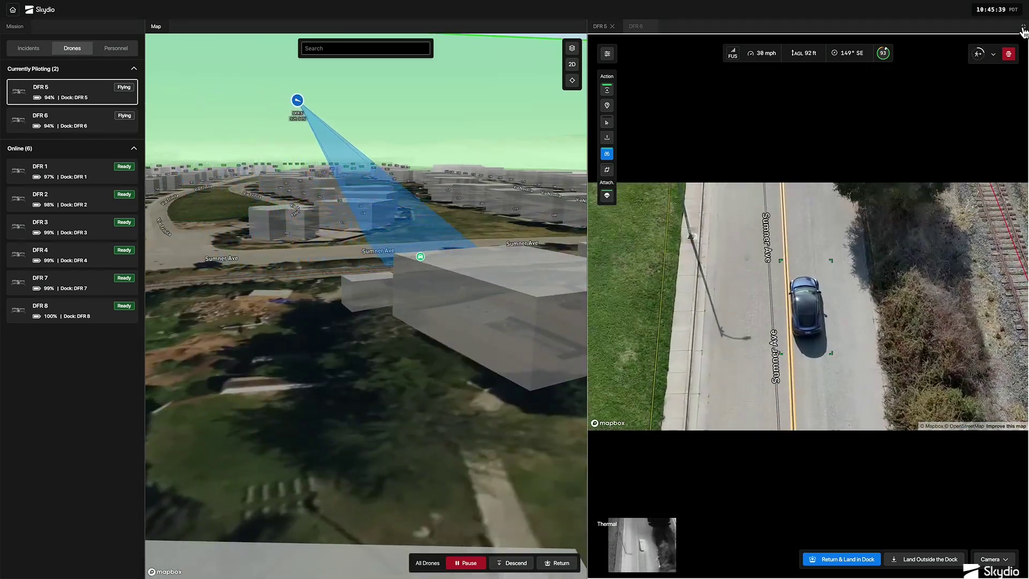
# - Show the DFR 5 and DFR 6 feeds together and set the map to 2D, centered on the drone site
pyautogui.click(1023, 30)
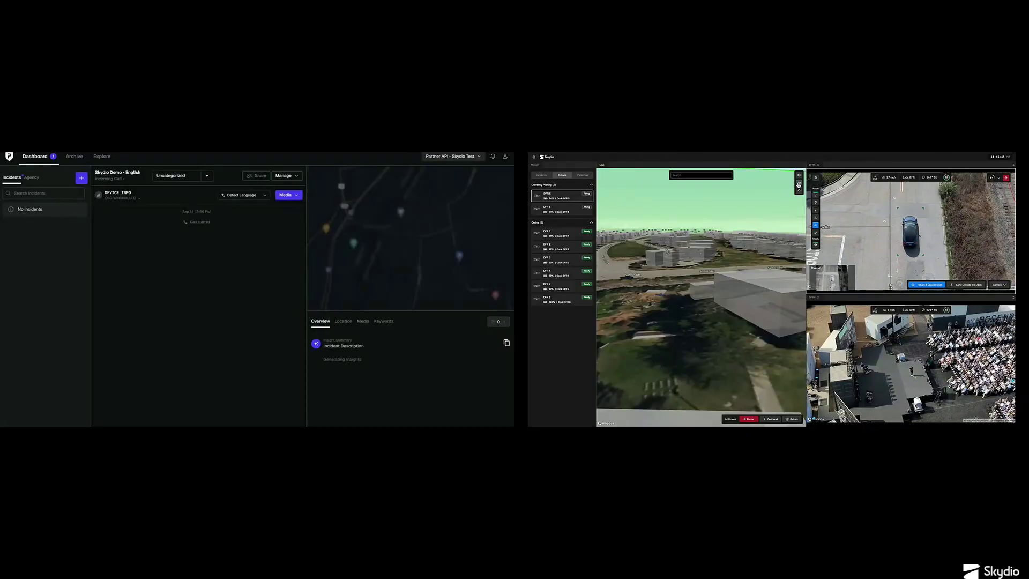
pyautogui.click(798, 184)
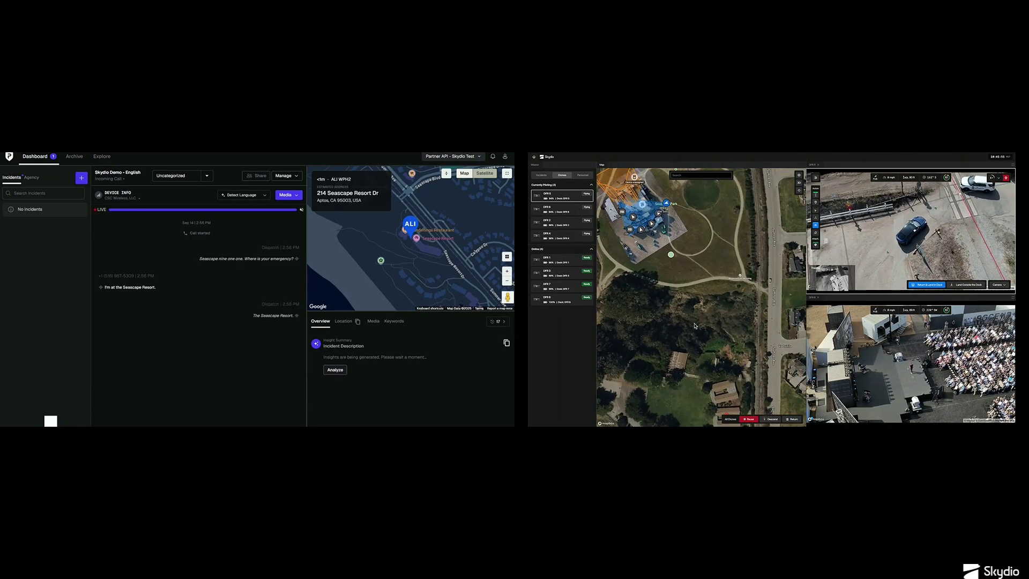
pyautogui.moveTo(695, 326); pyautogui.dragTo(693, 319)
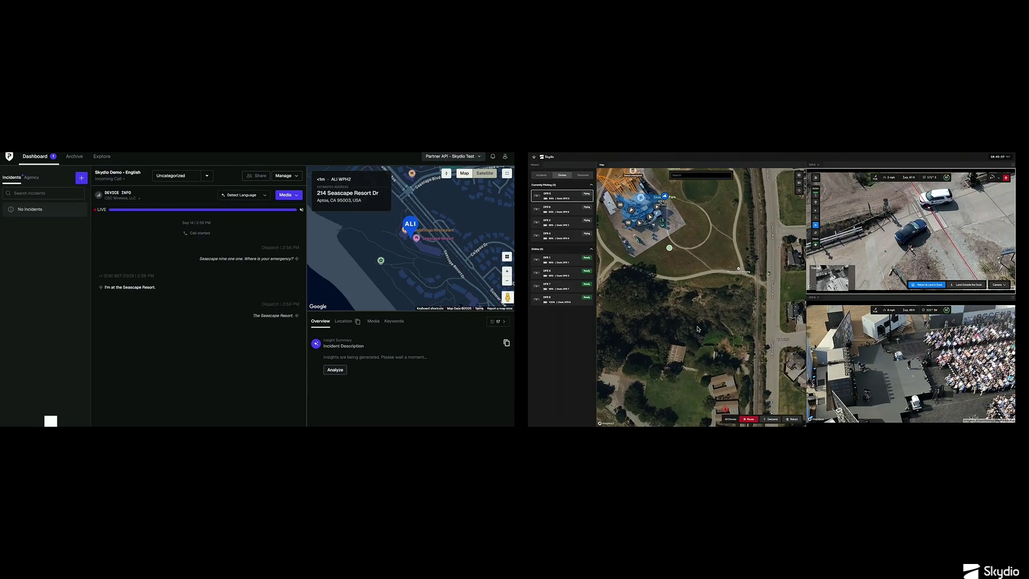
pyautogui.moveTo(656, 265); pyautogui.dragTo(694, 332)
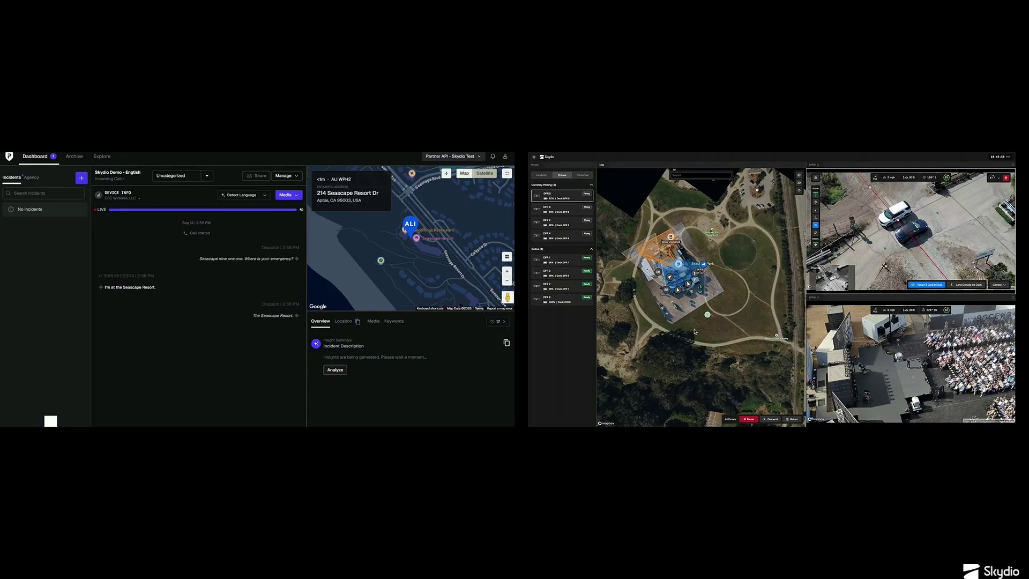
pyautogui.scroll(3, 694, 331)
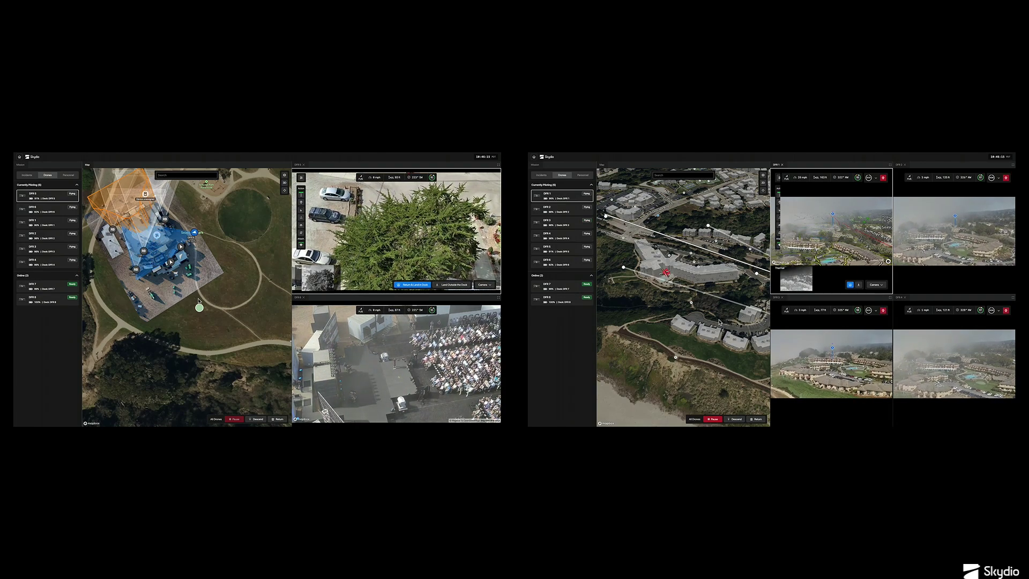
# - Open the red incident marker south of the park and dispatch DFR 7 to it
pyautogui.scroll(-2, 198, 300)
pyautogui.moveTo(198, 301); pyautogui.dragTo(170, 197)
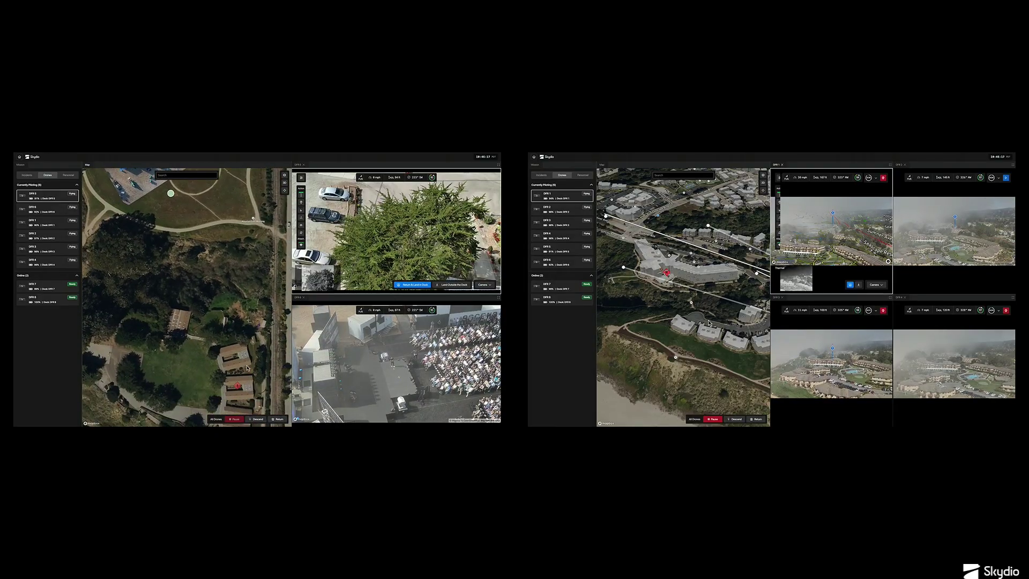
pyautogui.click(239, 386)
pyautogui.click(113, 250)
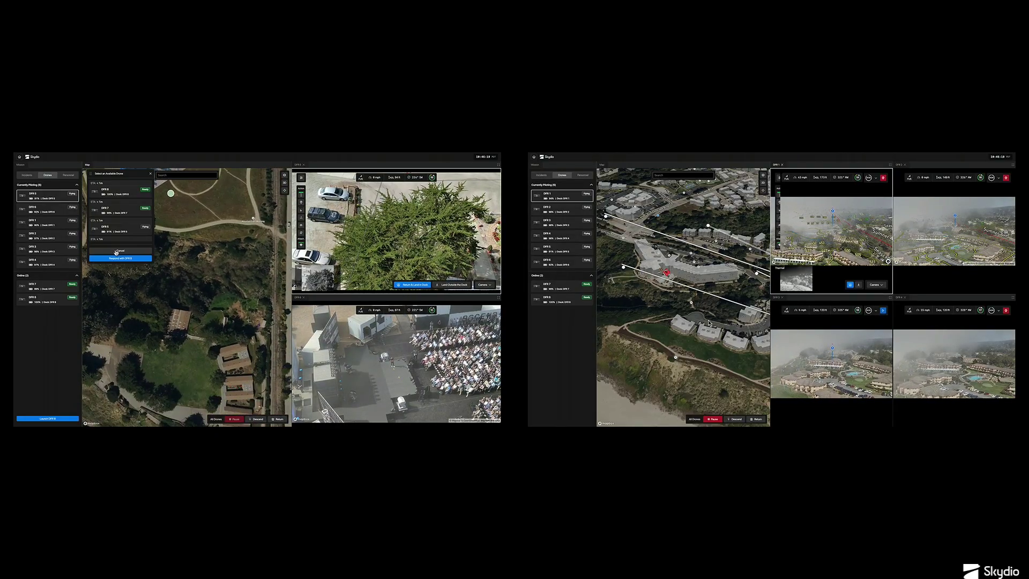
pyautogui.click(120, 213)
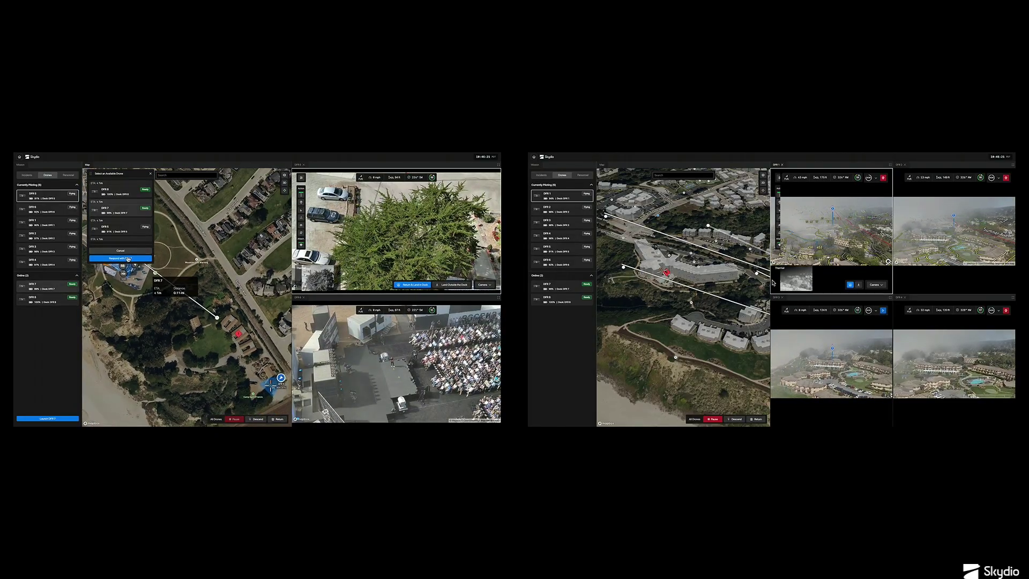
pyautogui.click(120, 258)
# - Reopen the RapidSOS Burglary Alert and dispatch DFR 8 as a second responding drone
pyautogui.click(237, 339)
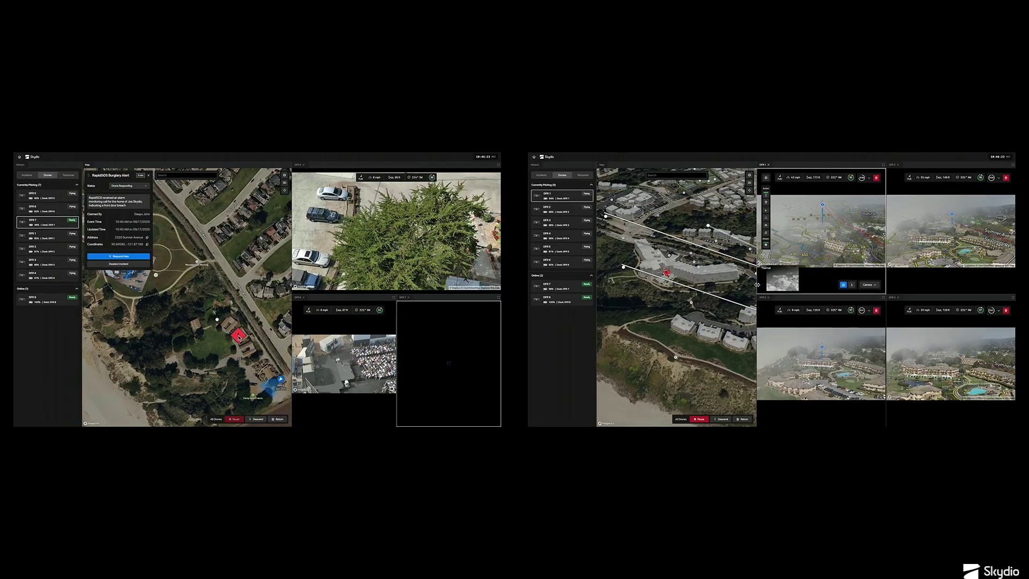
pyautogui.moveTo(758, 284); pyautogui.dragTo(757, 284)
pyautogui.click(128, 256)
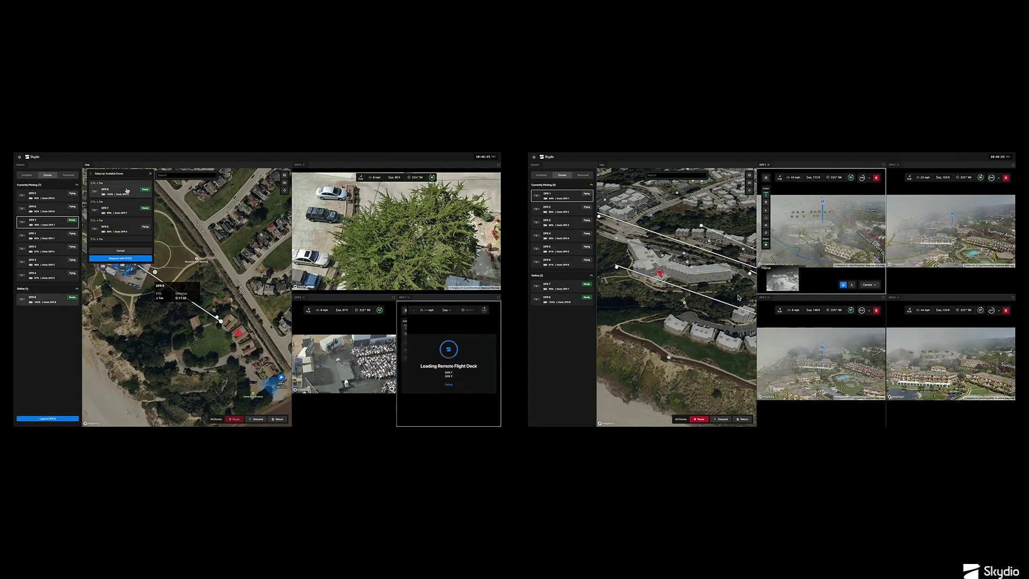
pyautogui.click(126, 259)
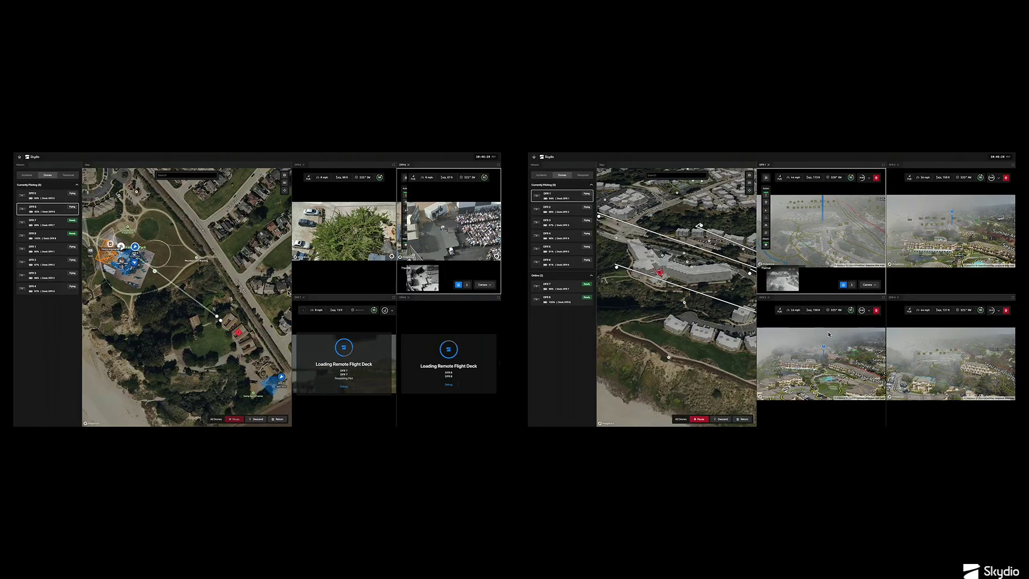
# - Widen the video feeds beside the map and select DFR 5's feed, plus DFR 4's and DFR 3's on the second station
pyautogui.moveTo(291, 290); pyautogui.dragTo(227, 290)
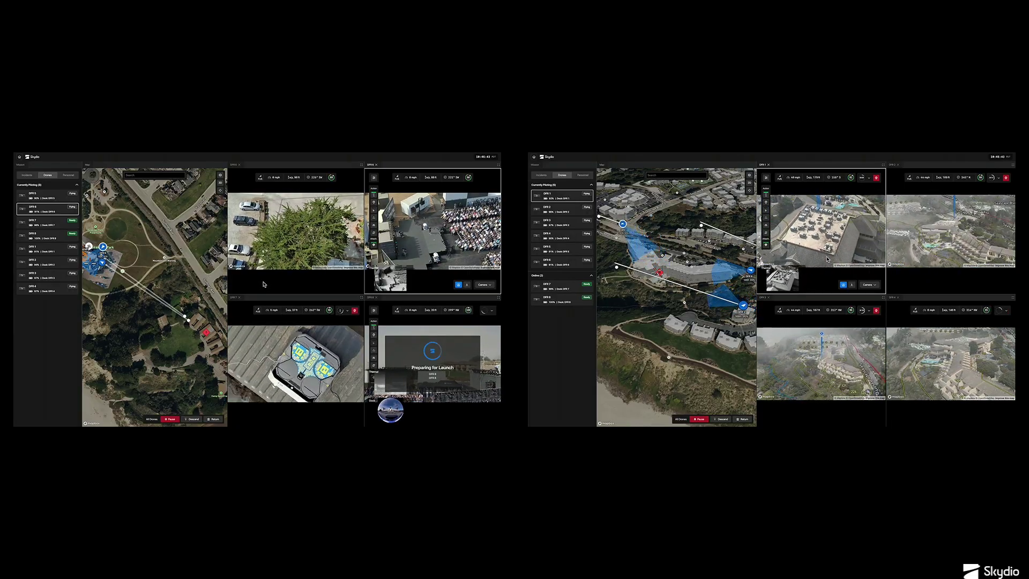
pyautogui.click(263, 284)
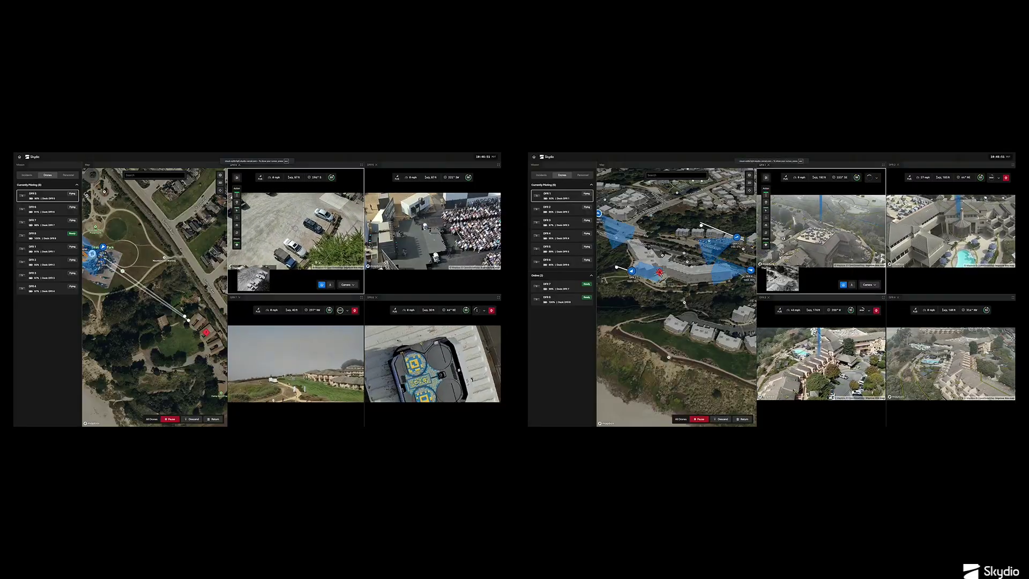
pyautogui.press('Escape')
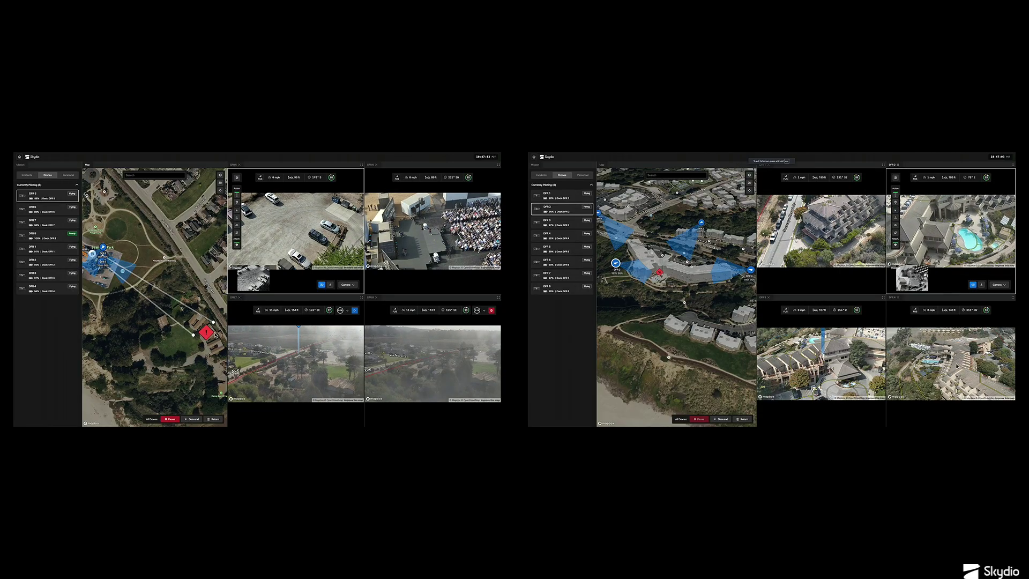
pyautogui.click(950, 388)
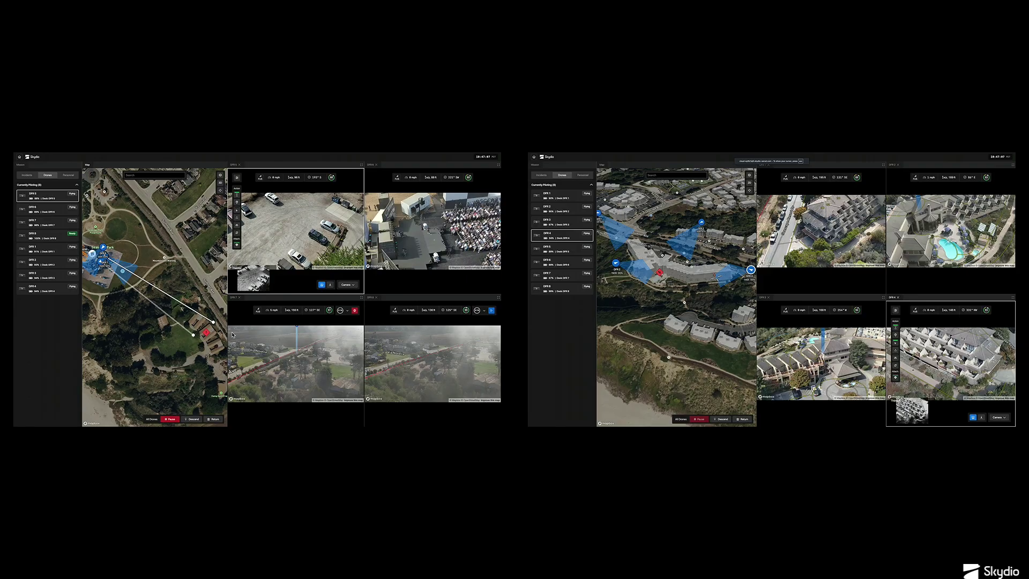
pyautogui.click(821, 380)
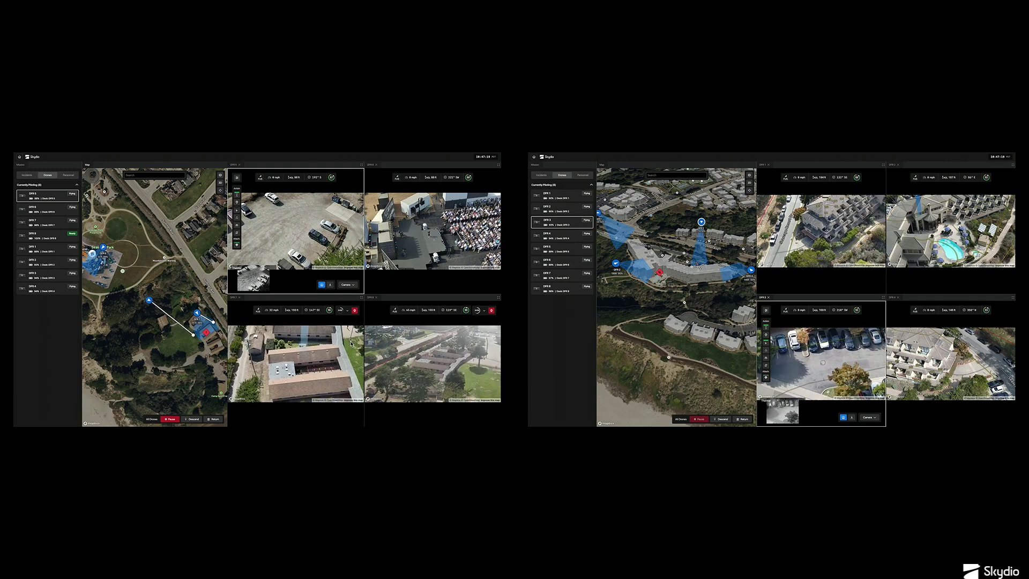
# - Order all drones on both stations to return
pyautogui.click(213, 419)
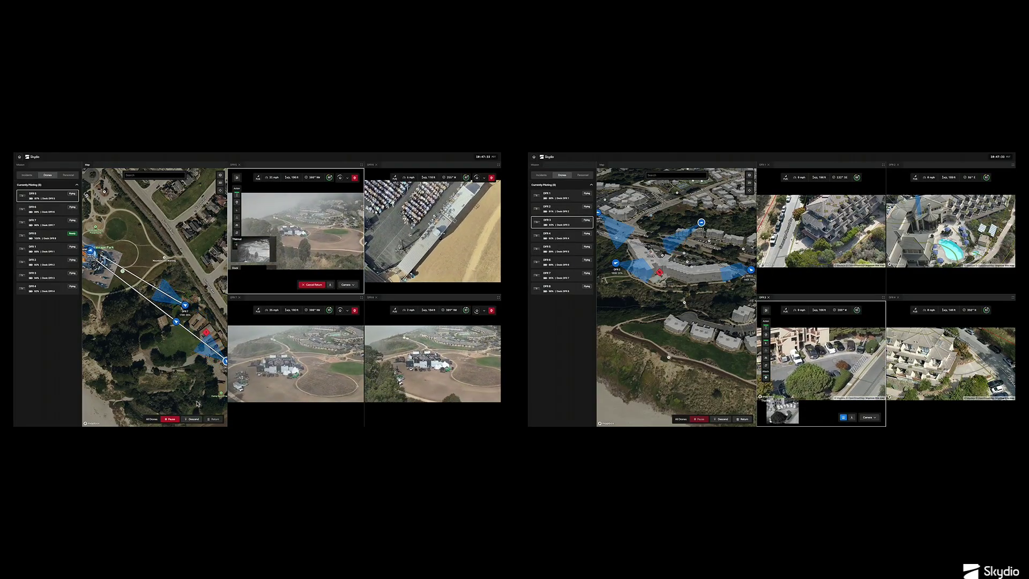
pyautogui.click(744, 419)
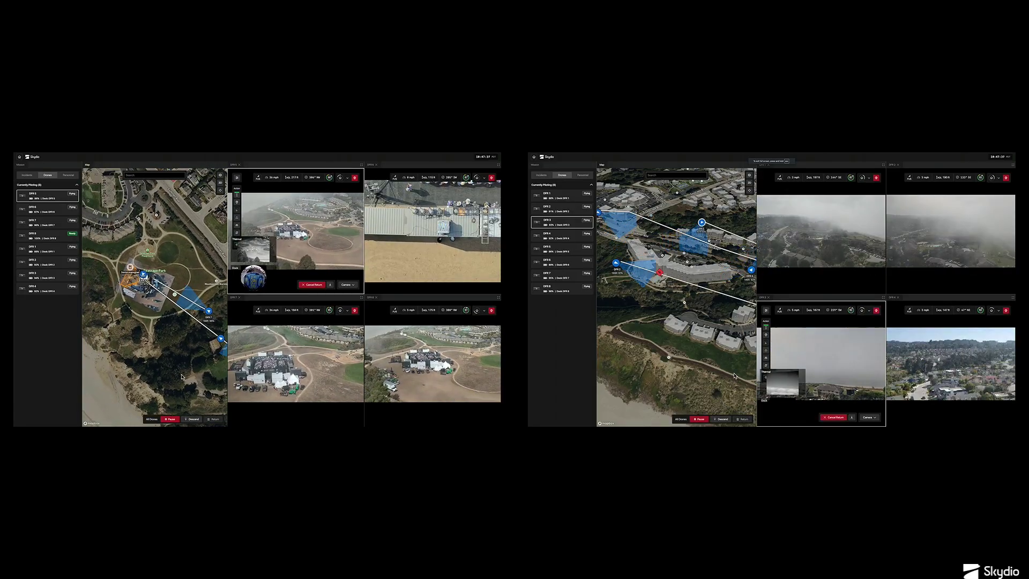